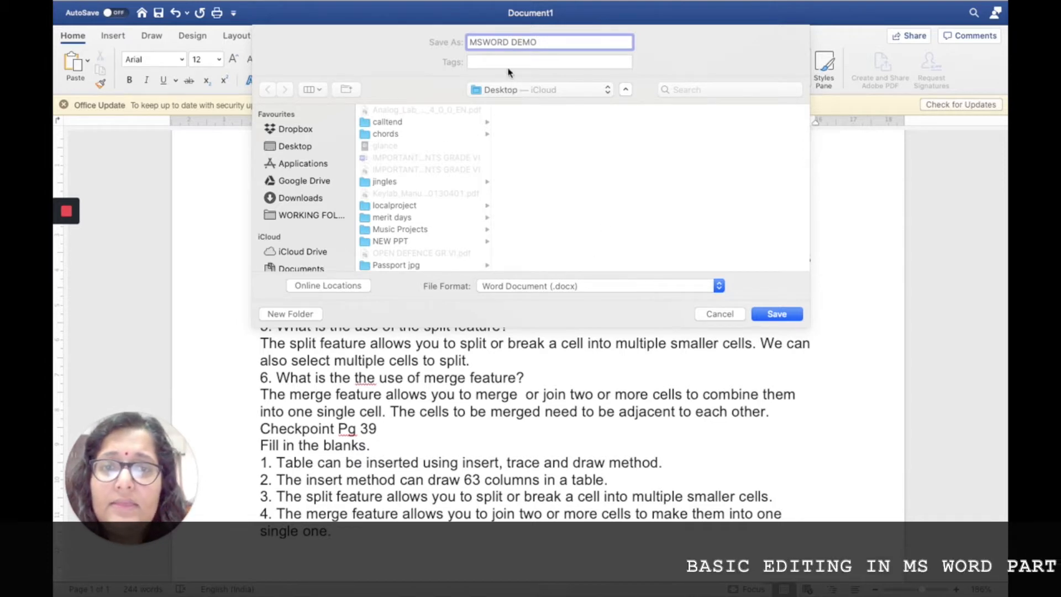
- Save the document as MSWORD DEMO in Word Document (.docx) format in Dropbox's NEW PPT folder
left_click(299, 131)
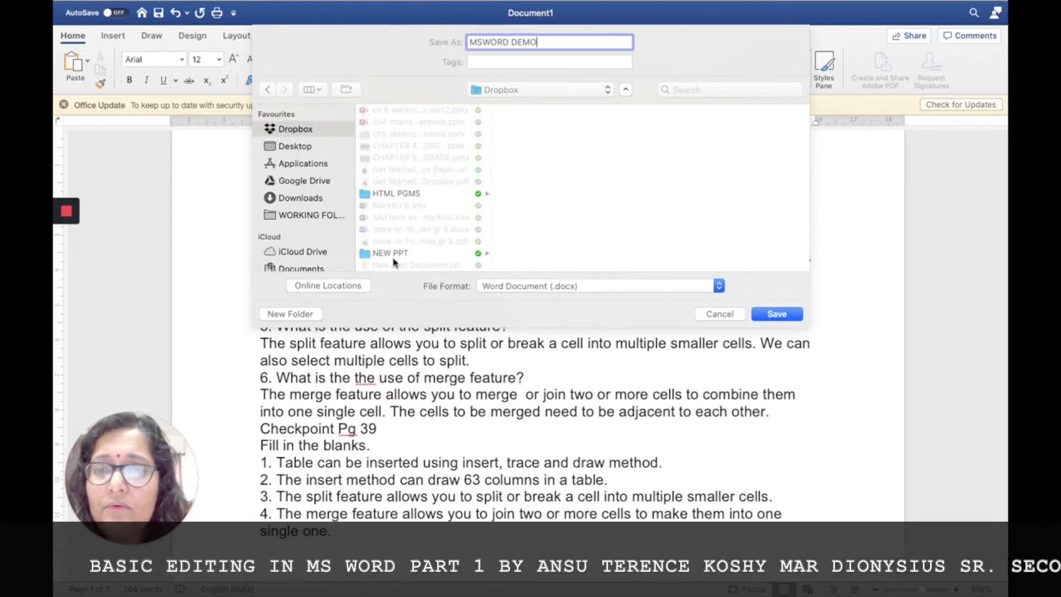
left_click(392, 254)
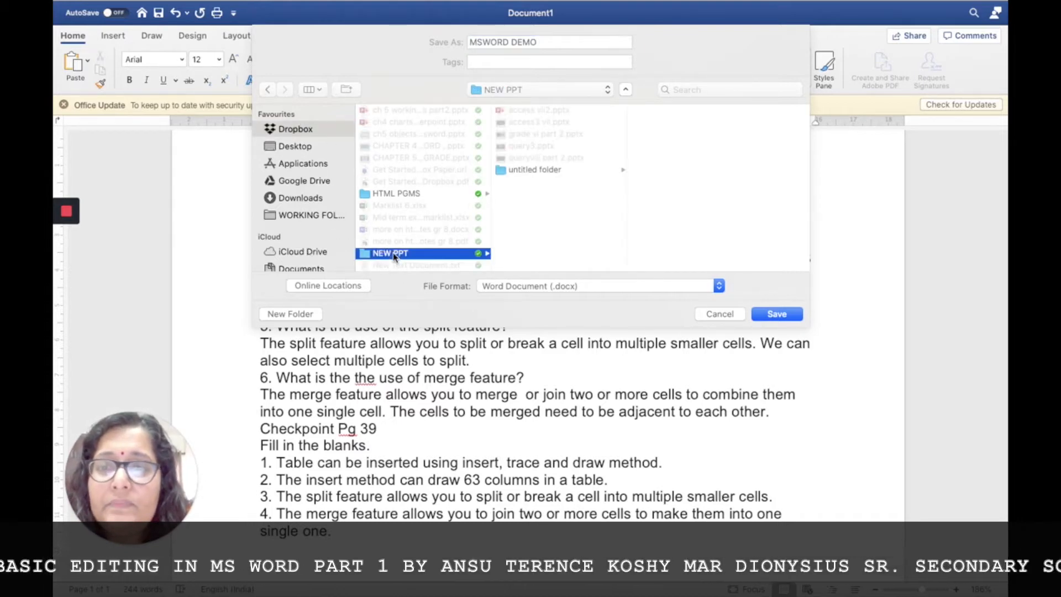
left_click(776, 314)
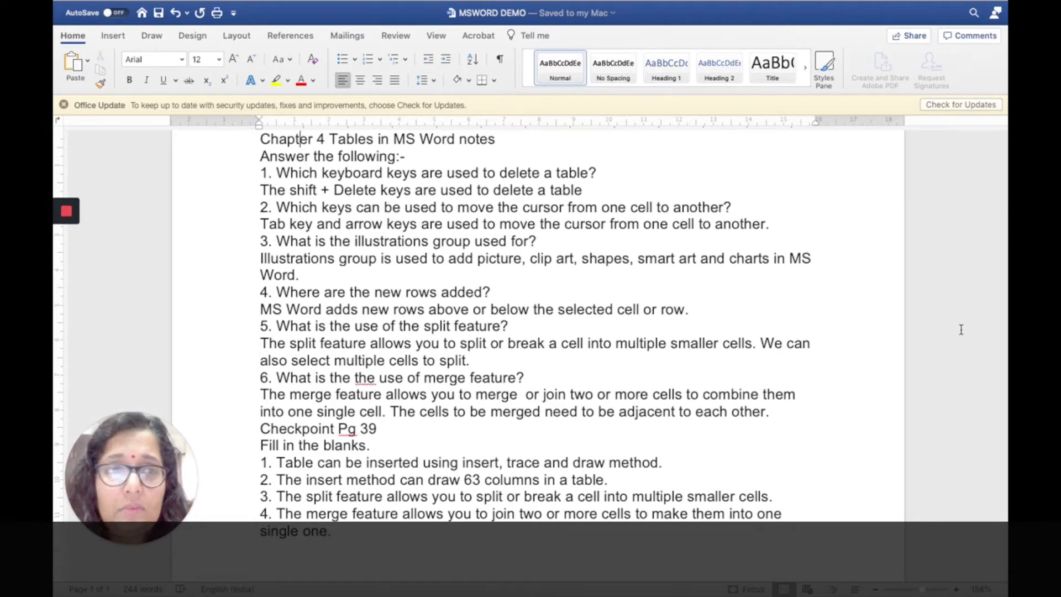
- Apply the Narrow margin preset, 1.27 cm on all sides, to the whole document text
left_click(917, 591)
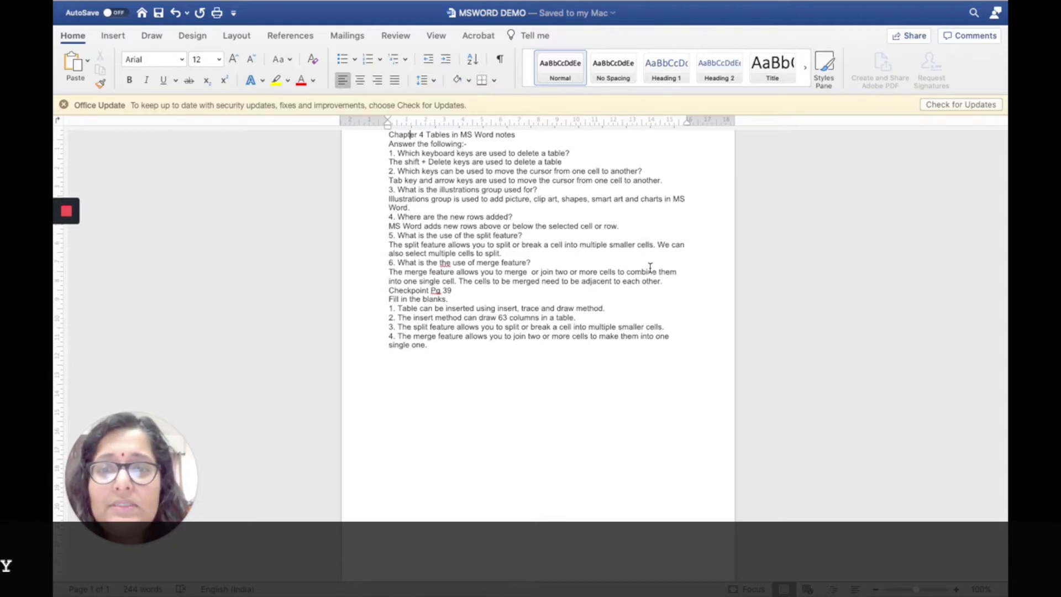
left_click_drag(387, 134, 432, 347)
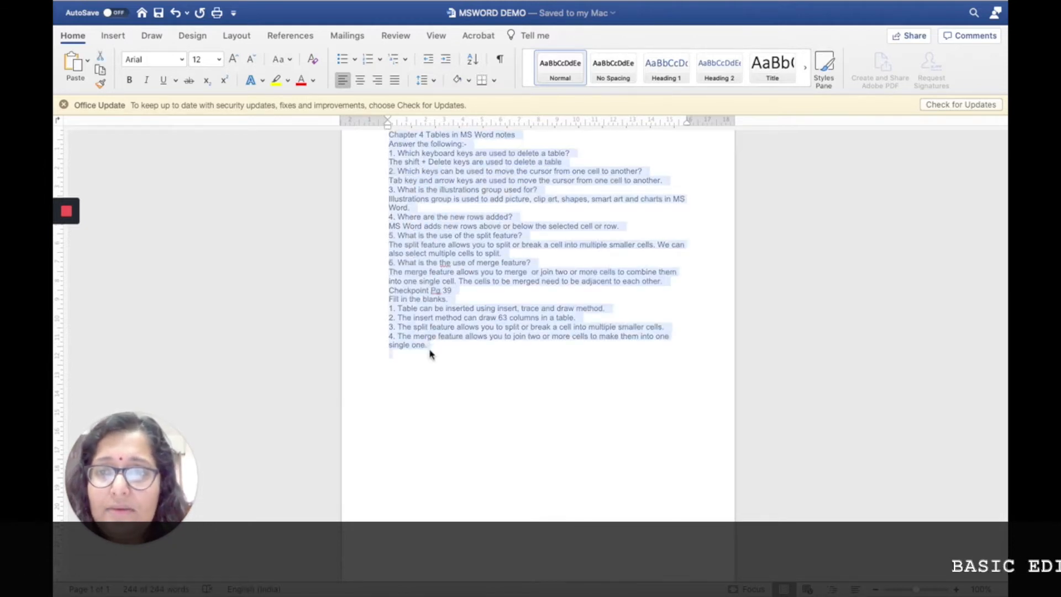
left_click(236, 35)
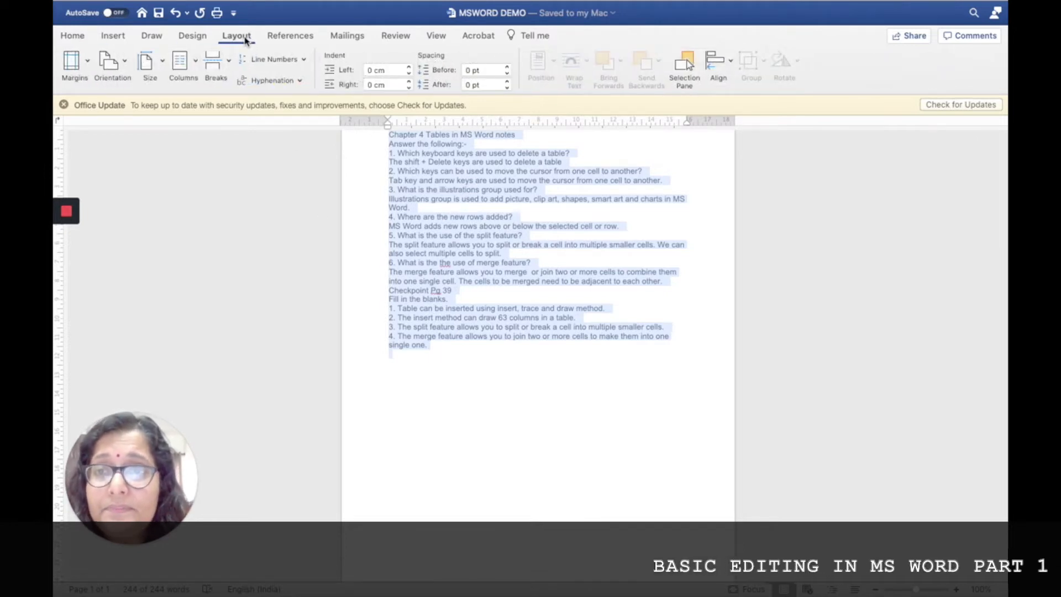
left_click(87, 65)
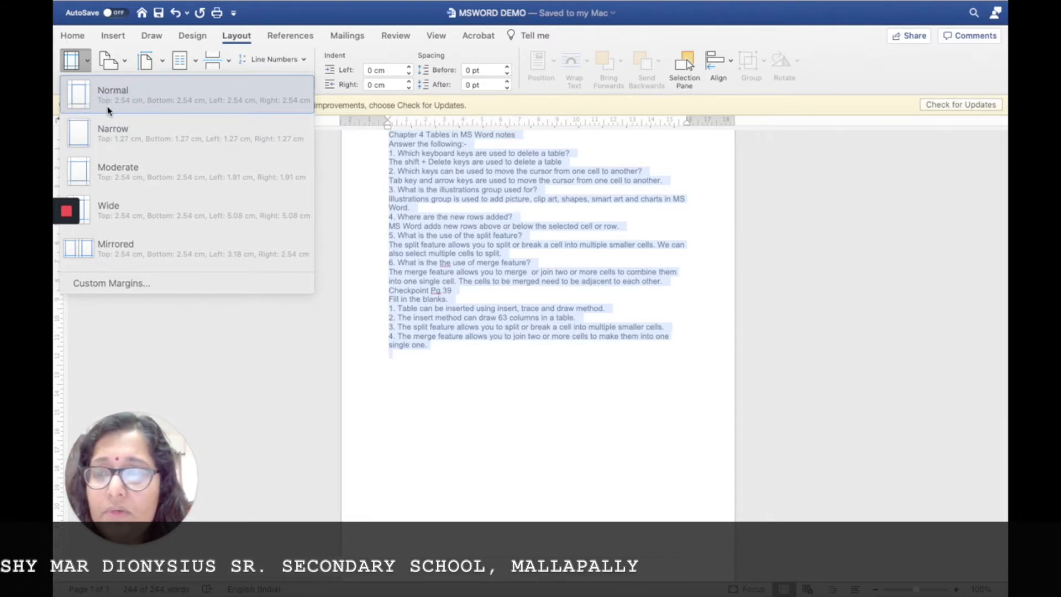
left_click(116, 141)
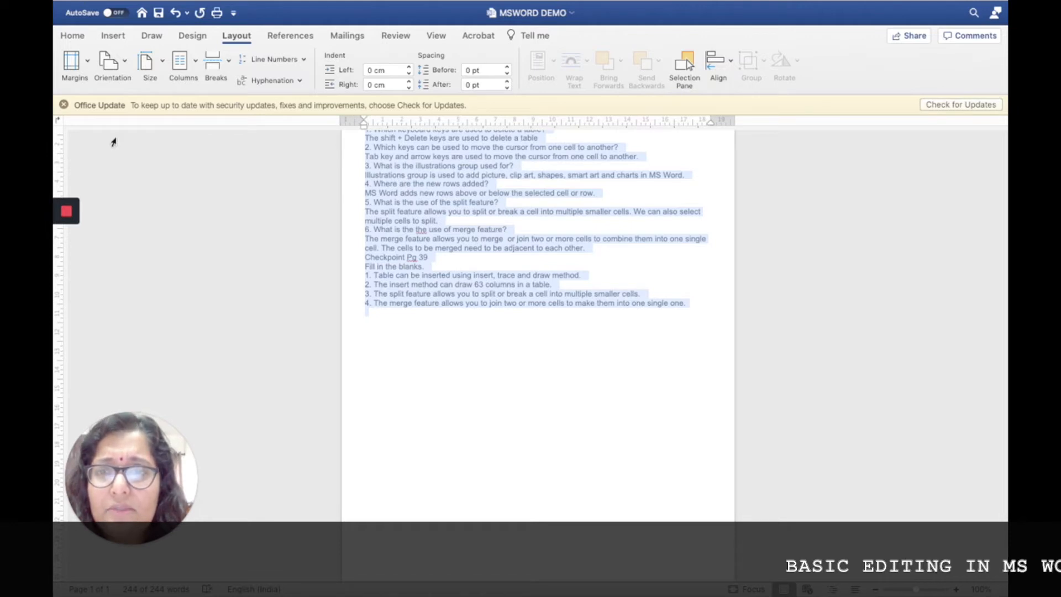
left_click(249, 294)
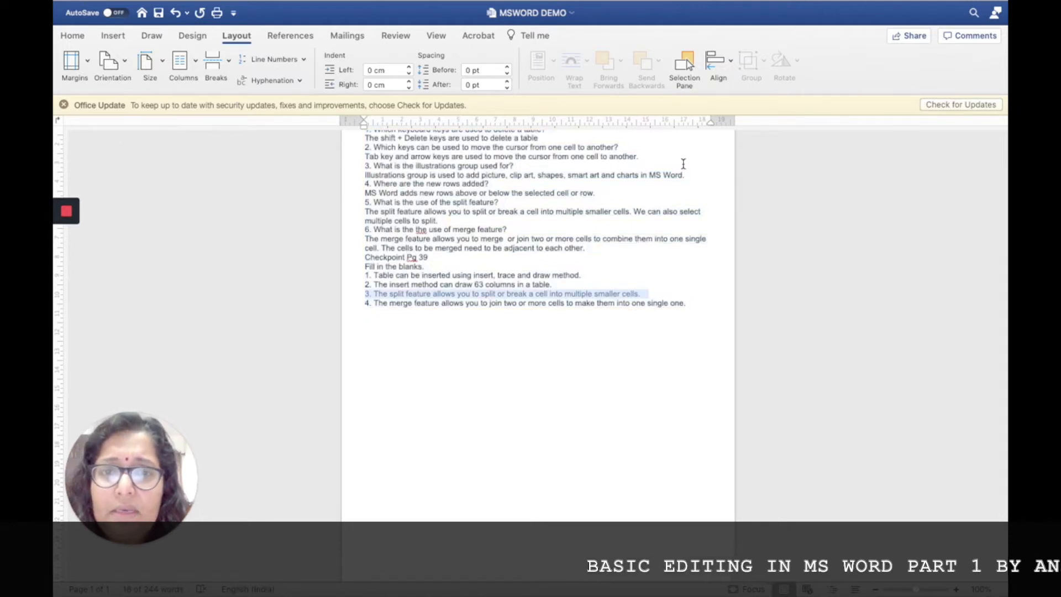
left_click(684, 134)
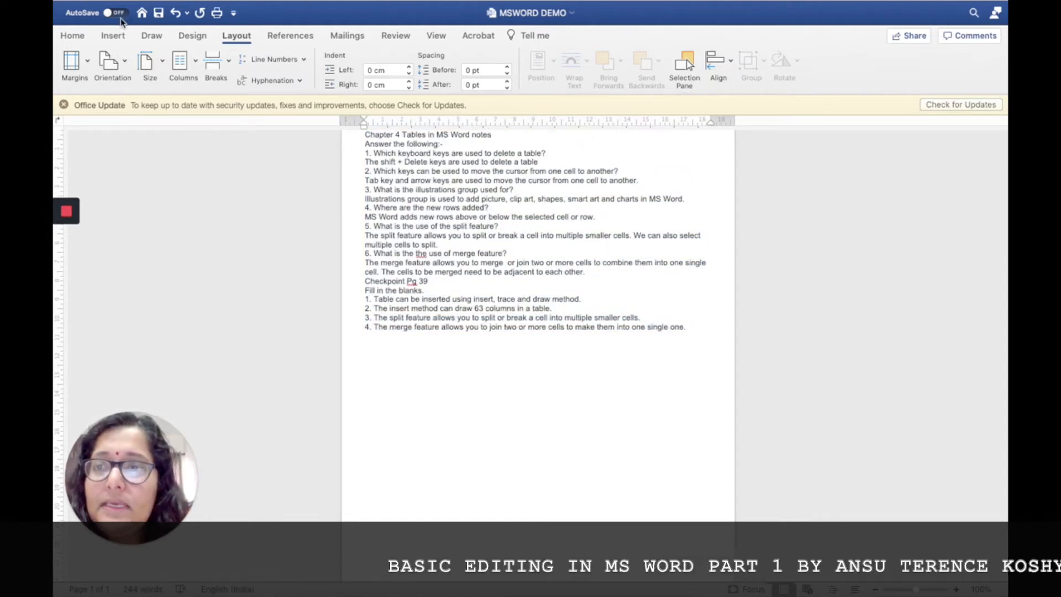
- Change the font of the entire document text to Calibri (Body)
left_click_drag(388, 134, 431, 355)
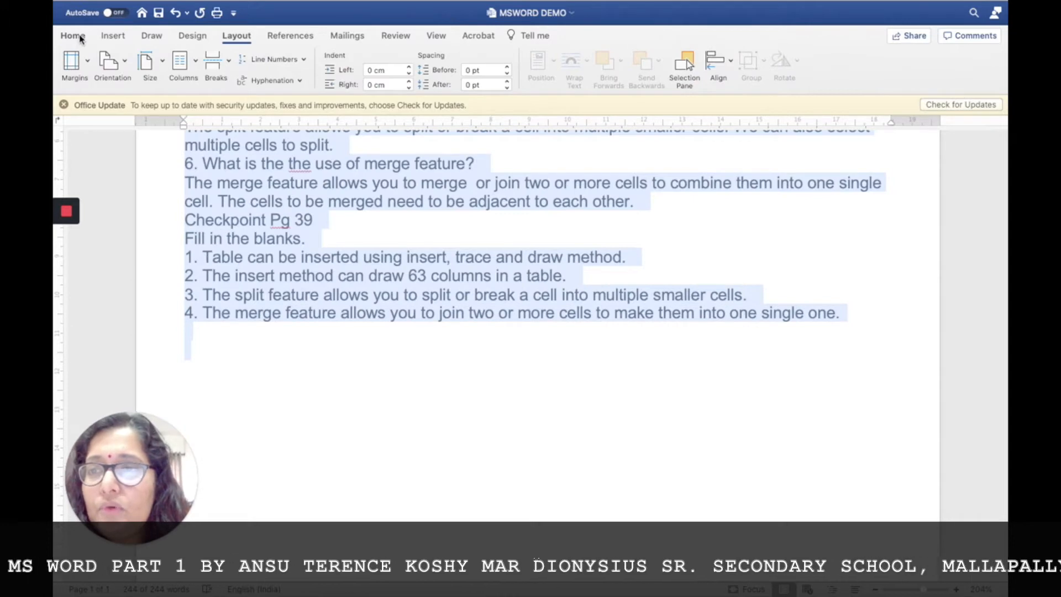
left_click(73, 35)
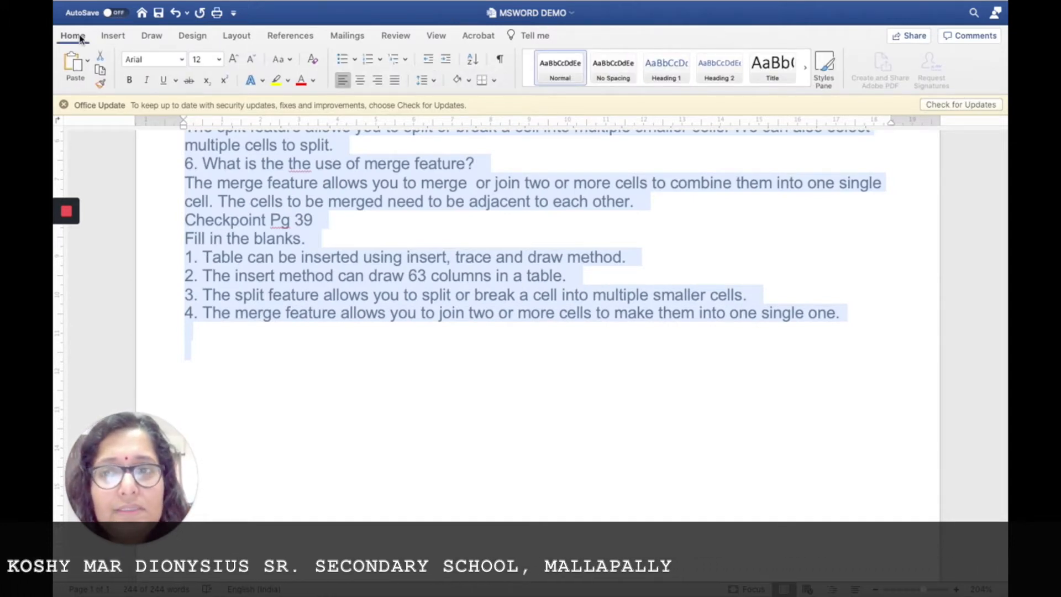
left_click(182, 59)
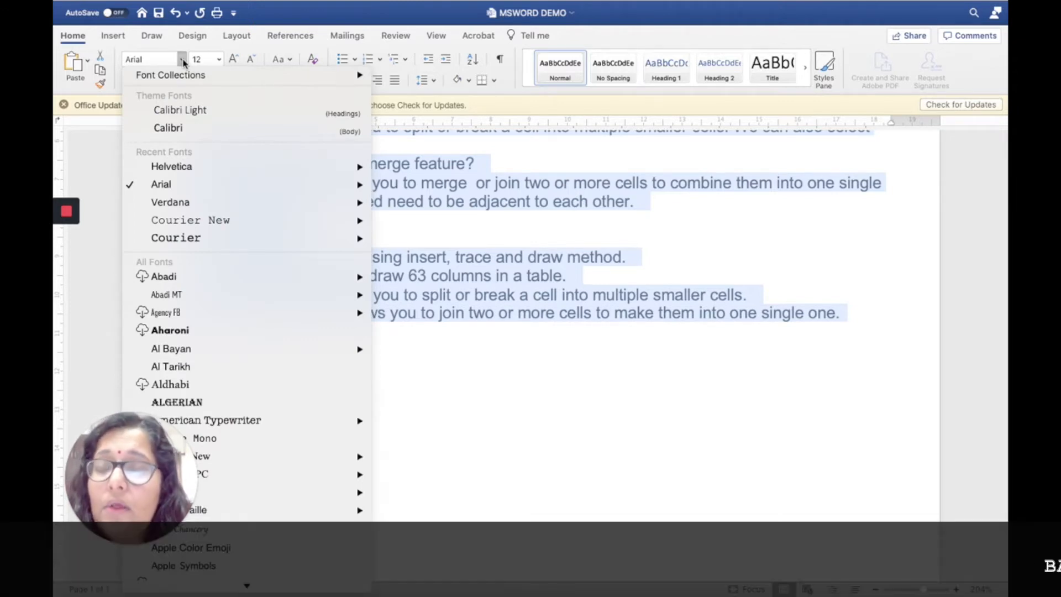
left_click(168, 128)
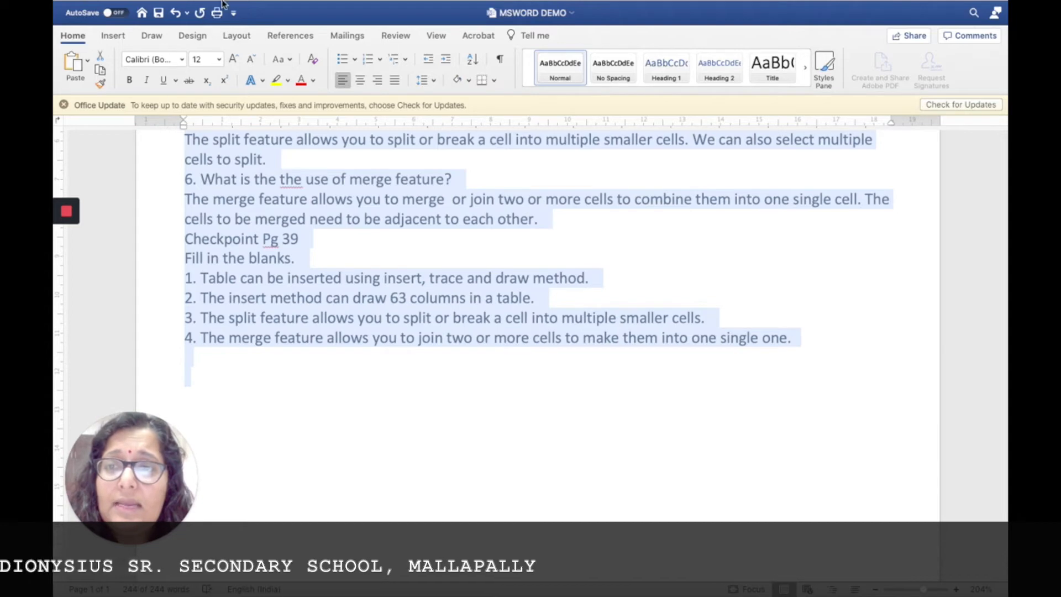
- Increase the font size of the entire document text to 16
left_click(235, 60)
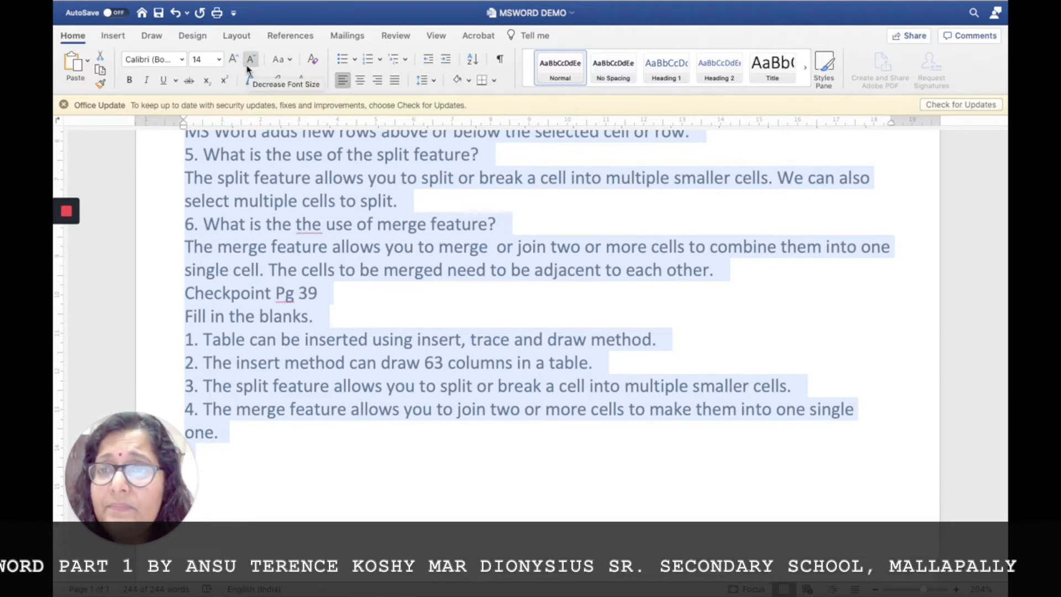
left_click(220, 60)
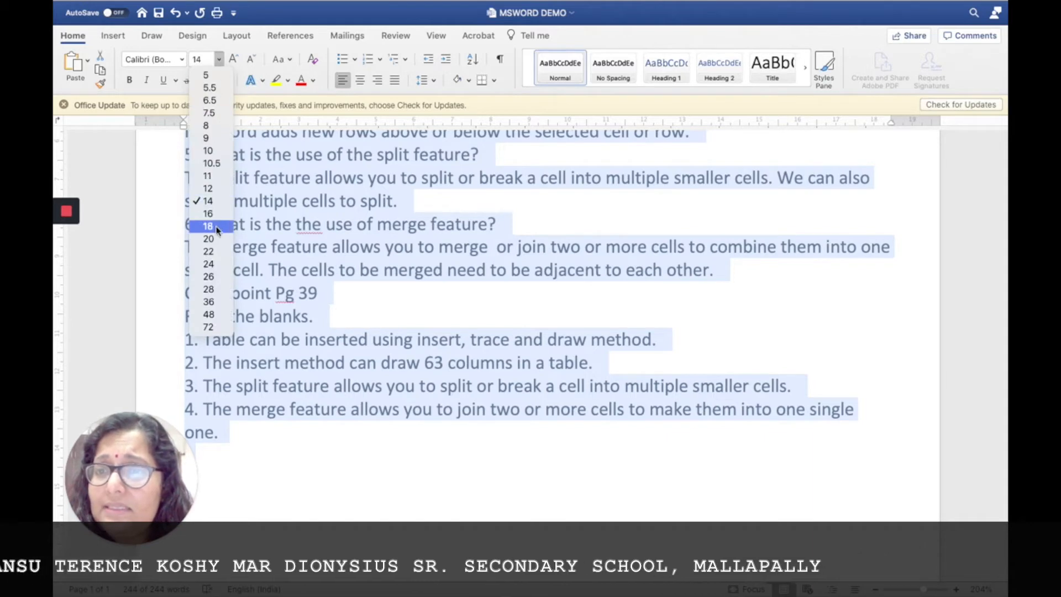
left_click(208, 214)
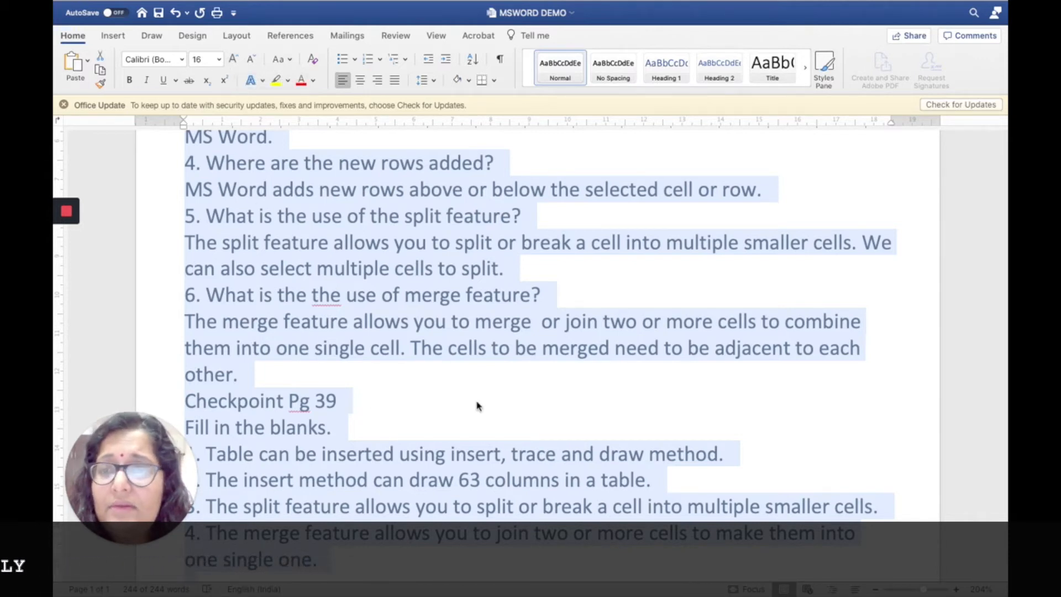
left_click(907, 242)
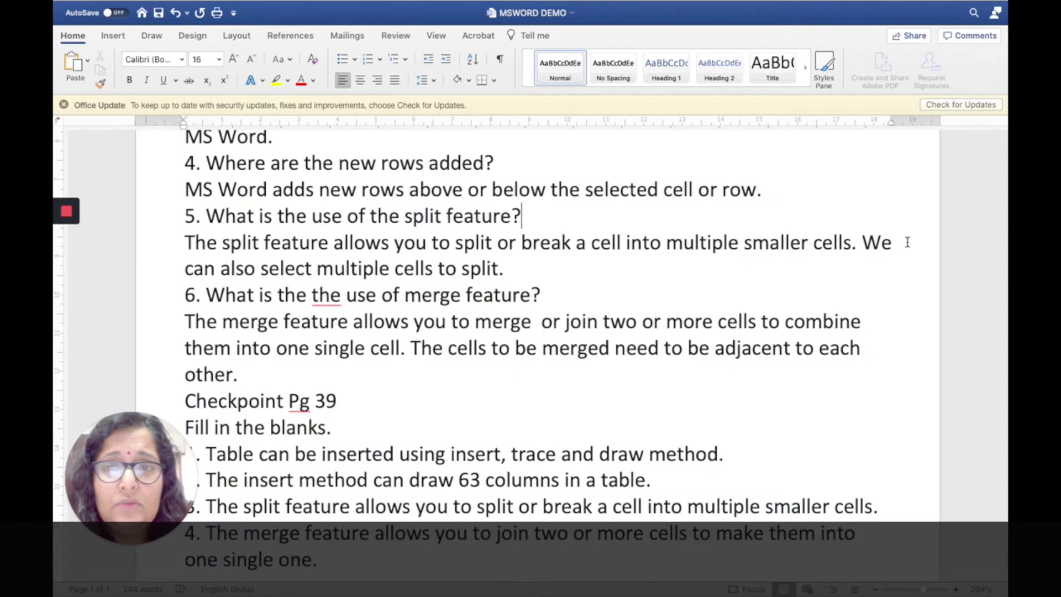
- Insert the date 23/09/2020 followed by a tab space before the chapter title on the first line
key("Up")
key("Up")
key("Up")
key("Up")
key("Up")
key("Up")
key("Up")
key("Up")
key("Up")
key("Up")
key("Up")
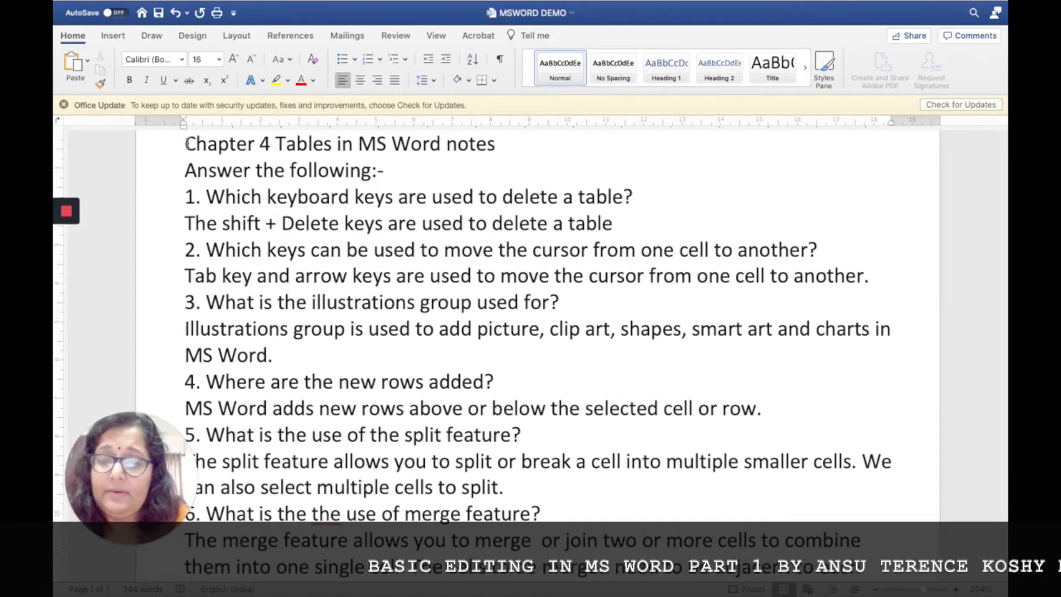
type("23")
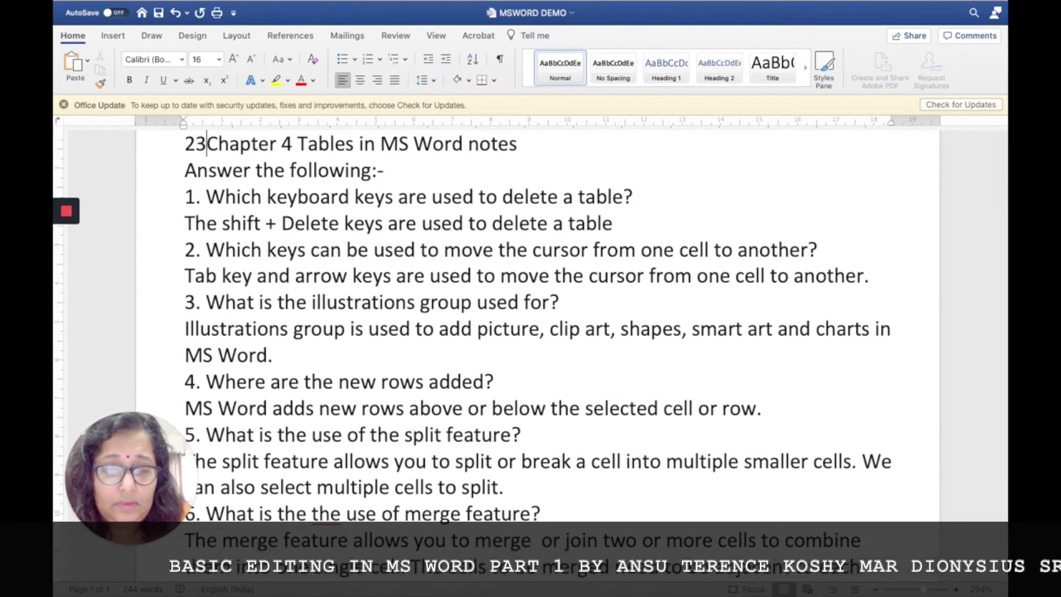
type("/09/")
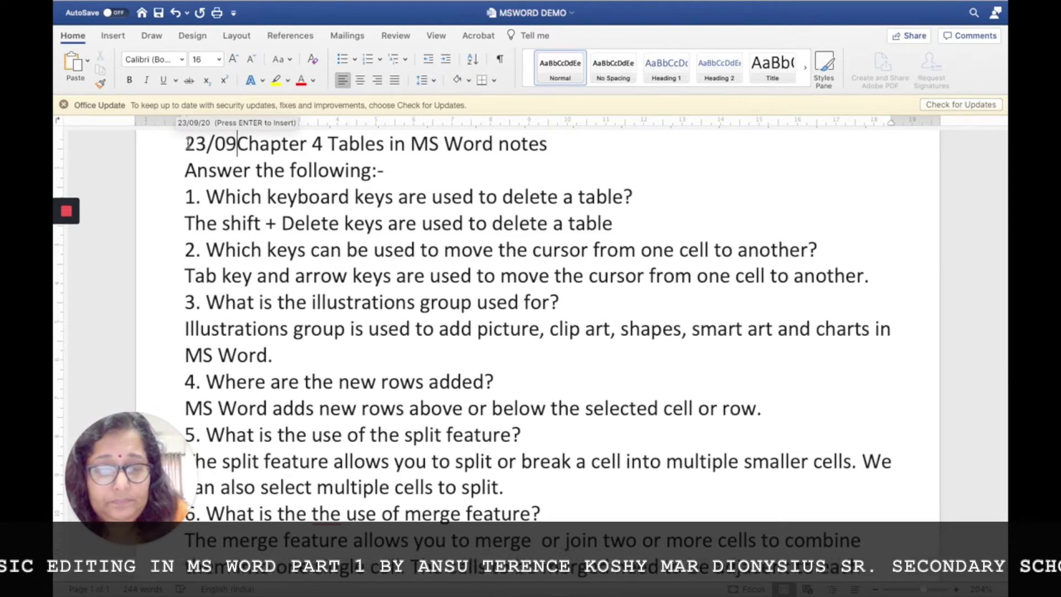
type("2020")
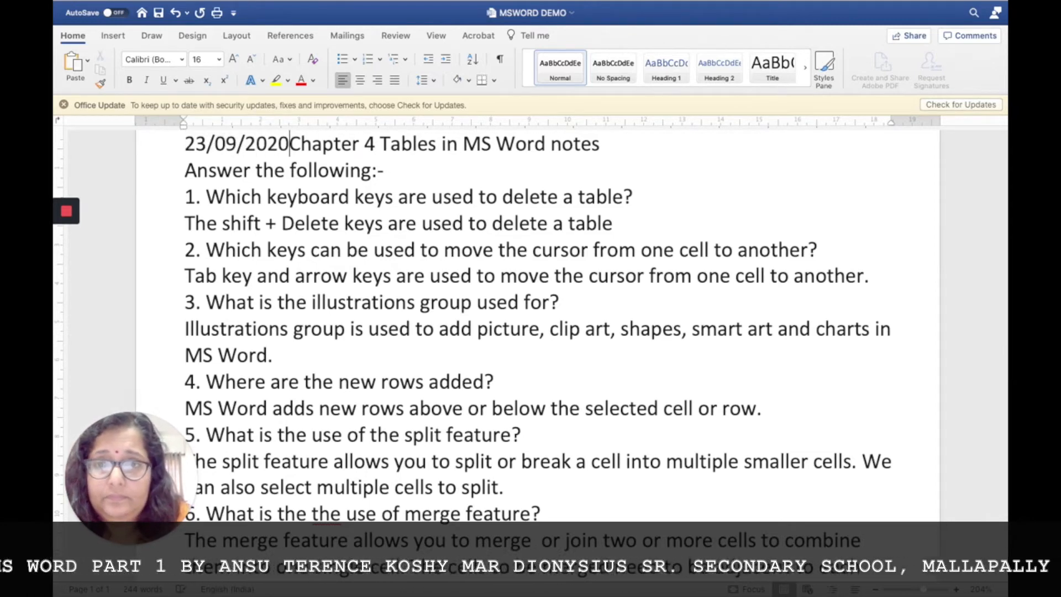
key("Tab")
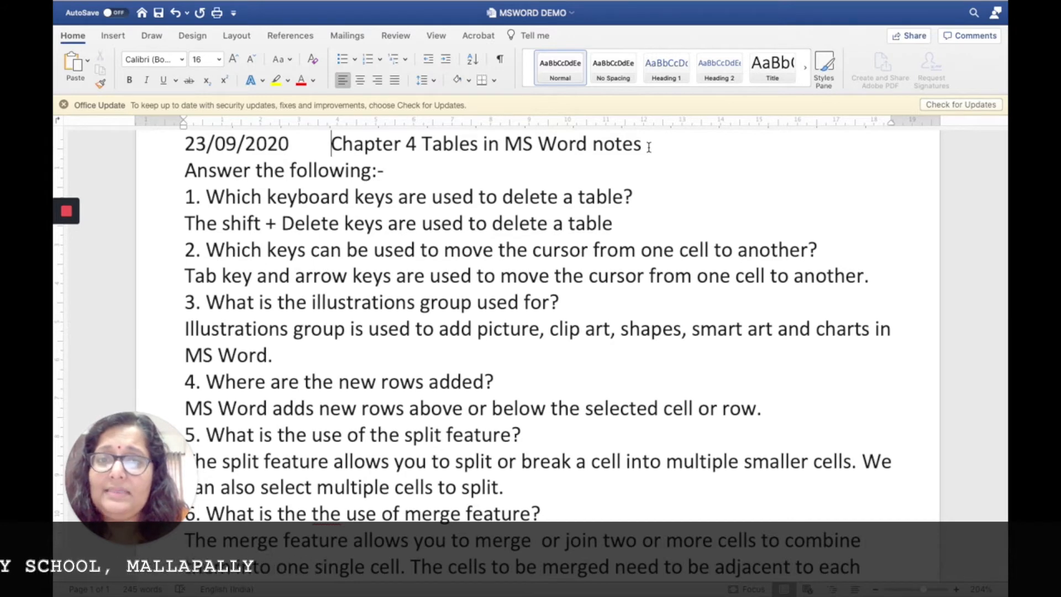
- Make the title "Chapter 4 Tables in MS Word notes" bold and open its letter-case options
left_click_drag(571, 145, 400, 148)
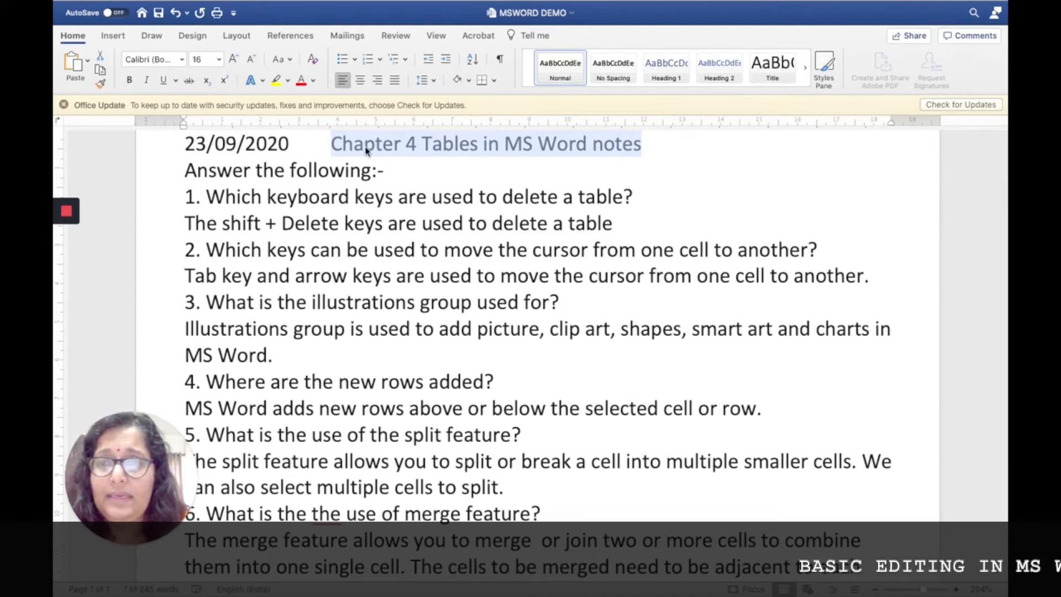
left_click(130, 81)
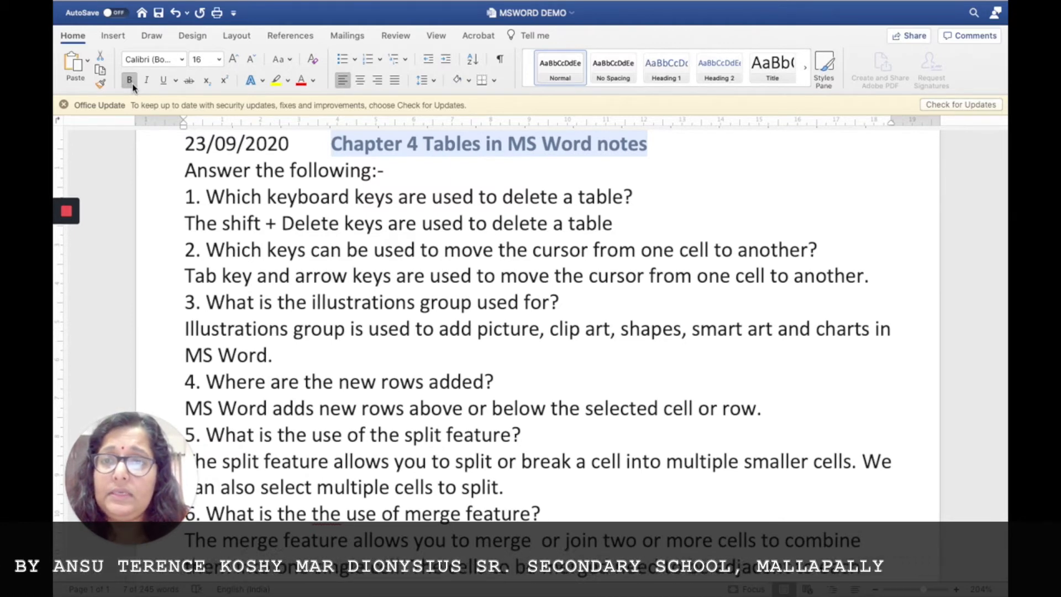
left_click(288, 63)
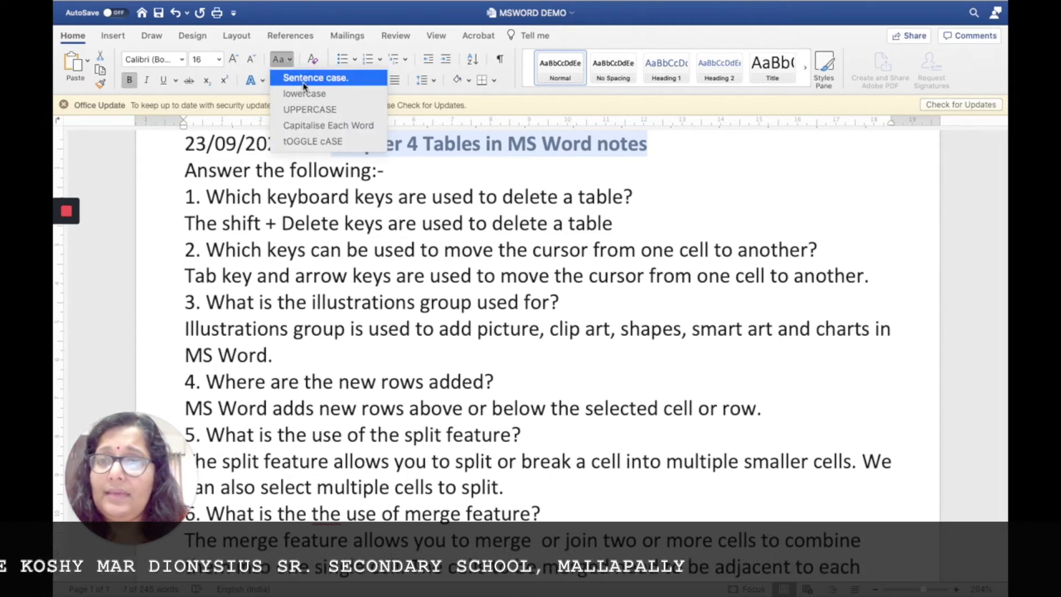